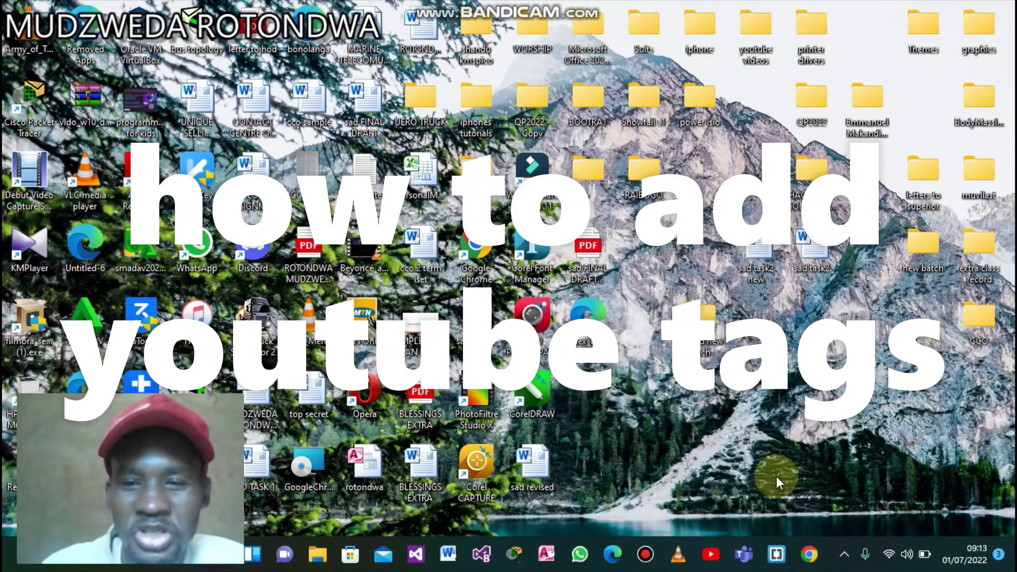
Launch YouTube in the browser from the taskbar shortcut.
{"action": "left_click", "coordinate": [712, 557]}
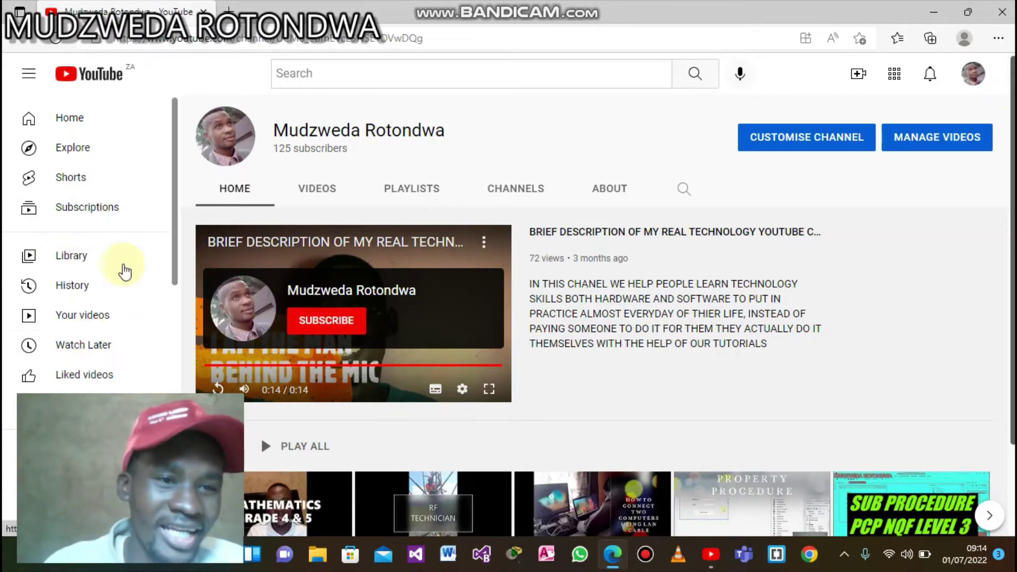
Go to the channel's uploaded videos list in YouTube Studio's Channel content.
{"action": "left_click", "coordinate": [82, 325]}
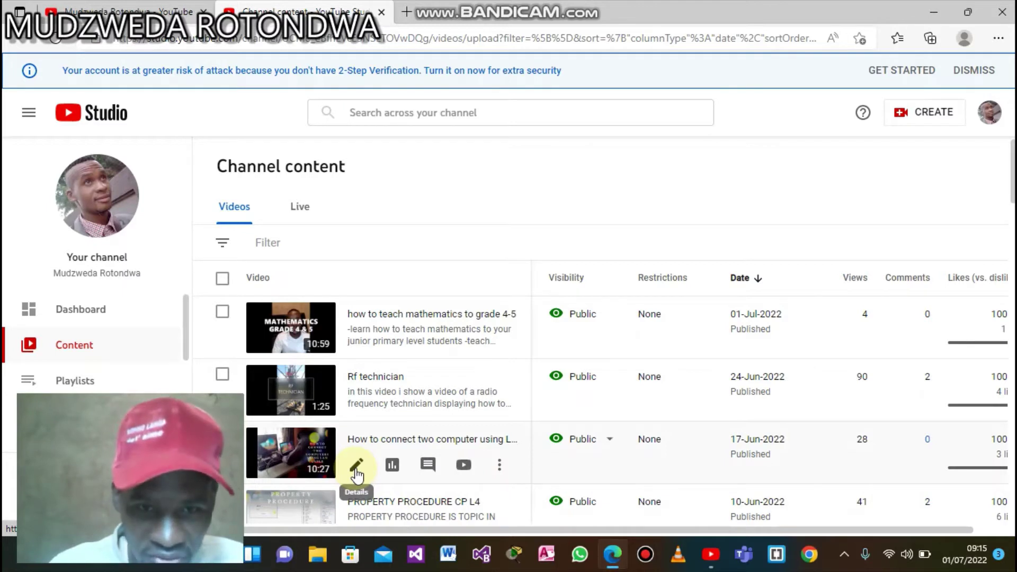
Open the LAN Cable video's details and expand Show More to reach the empty Tags field.
{"action": "left_click", "coordinate": [356, 469]}
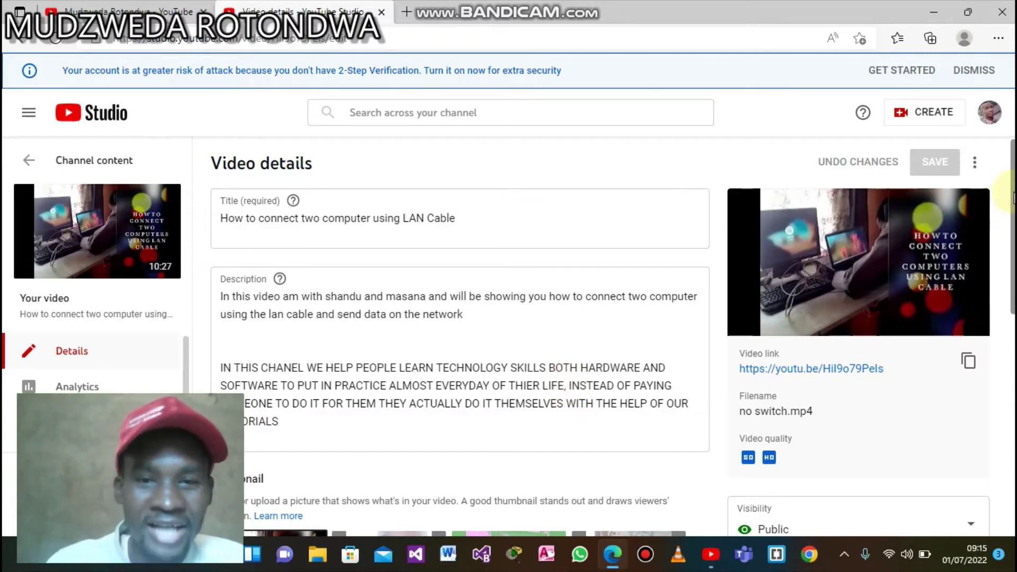
{"action": "left_click_drag", "start_coordinate": [1013, 188], "coordinate": [1012, 283]}
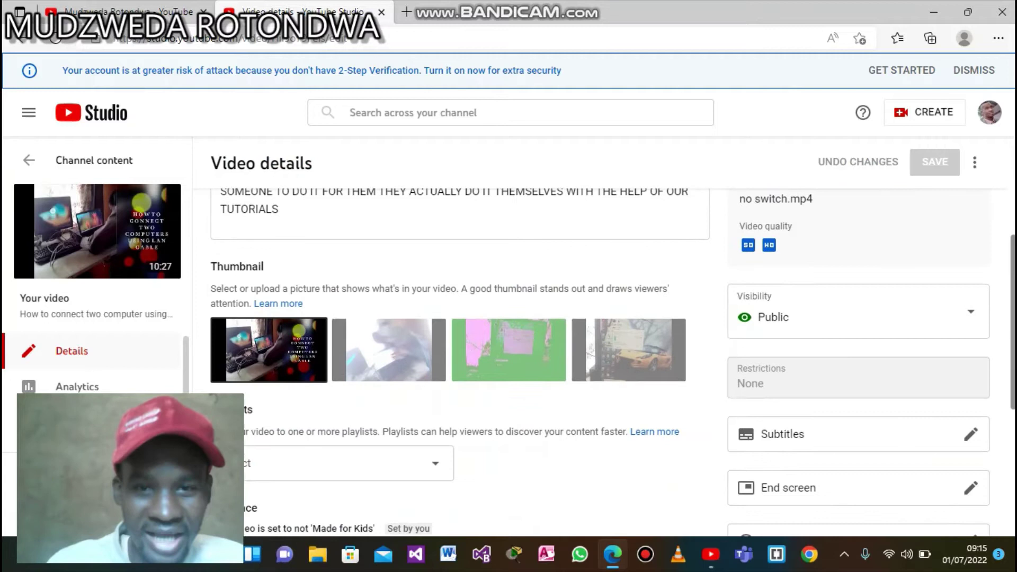
{"action": "scroll", "coordinate": [612, 337], "scroll_direction": "down", "scroll_amount": 2}
{"action": "scroll", "coordinate": [612, 338], "scroll_direction": "down", "scroll_amount": 3}
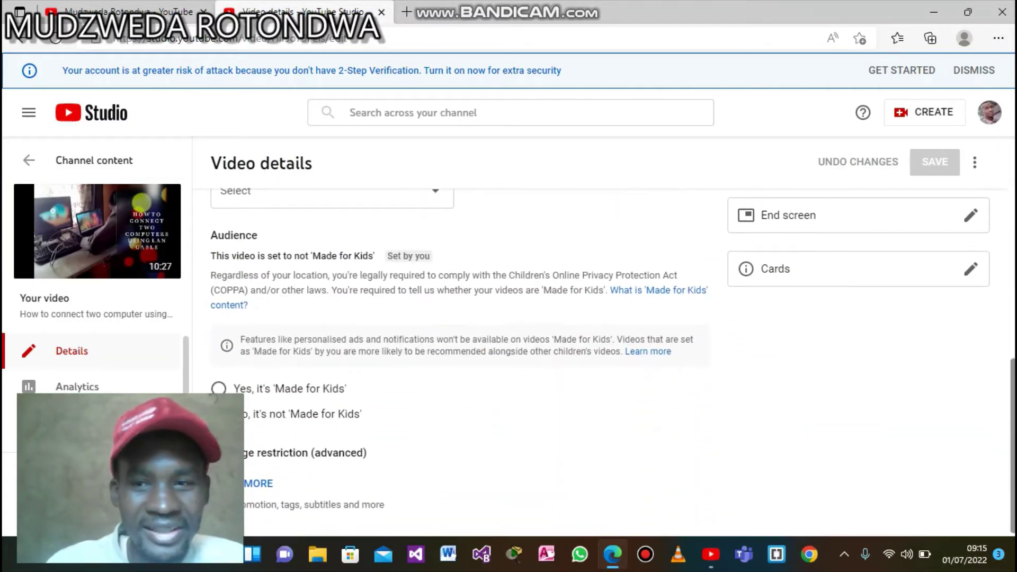
{"action": "left_click", "coordinate": [265, 485]}
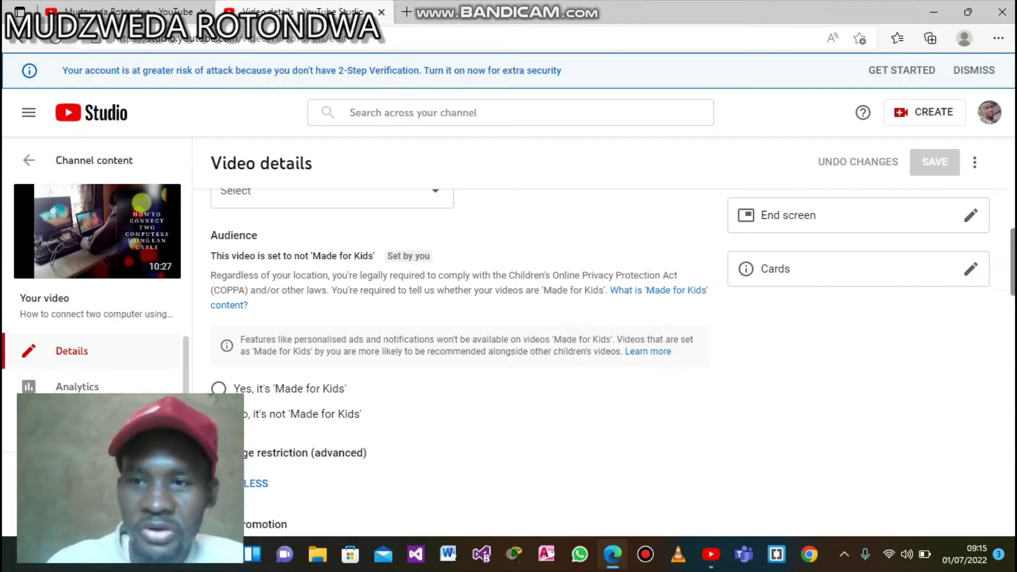
{"action": "scroll", "coordinate": [1012, 344], "scroll_direction": "down", "scroll_amount": 6}
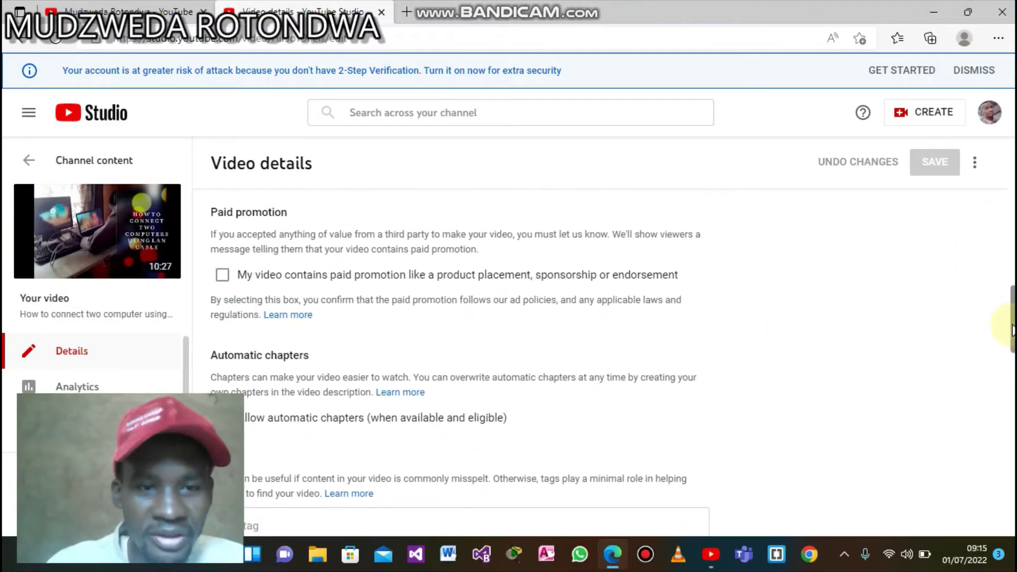
{"action": "scroll", "coordinate": [1013, 378], "scroll_direction": "down", "scroll_amount": 6}
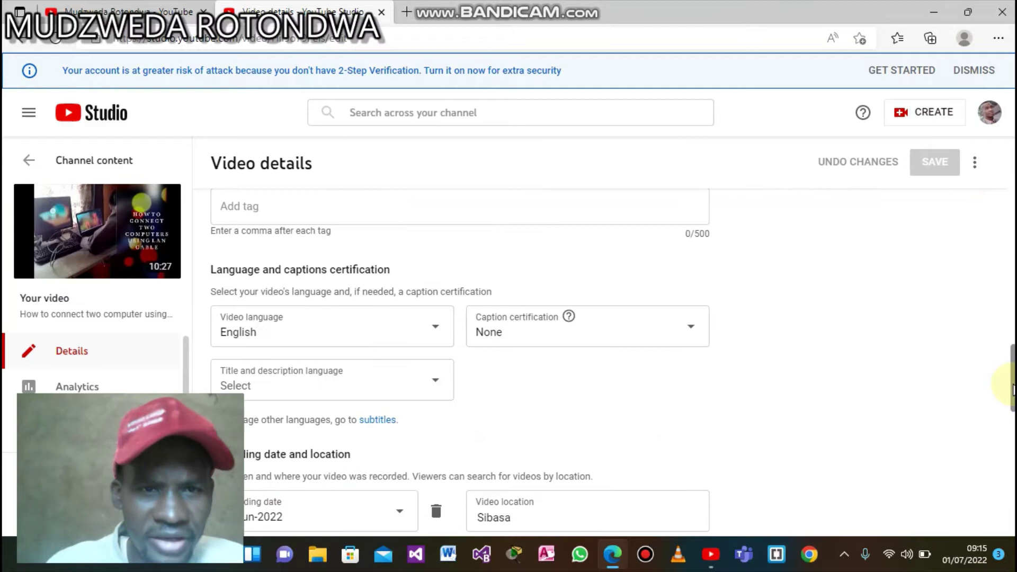
{"action": "scroll", "coordinate": [1012, 385], "scroll_direction": "up", "scroll_amount": 2}
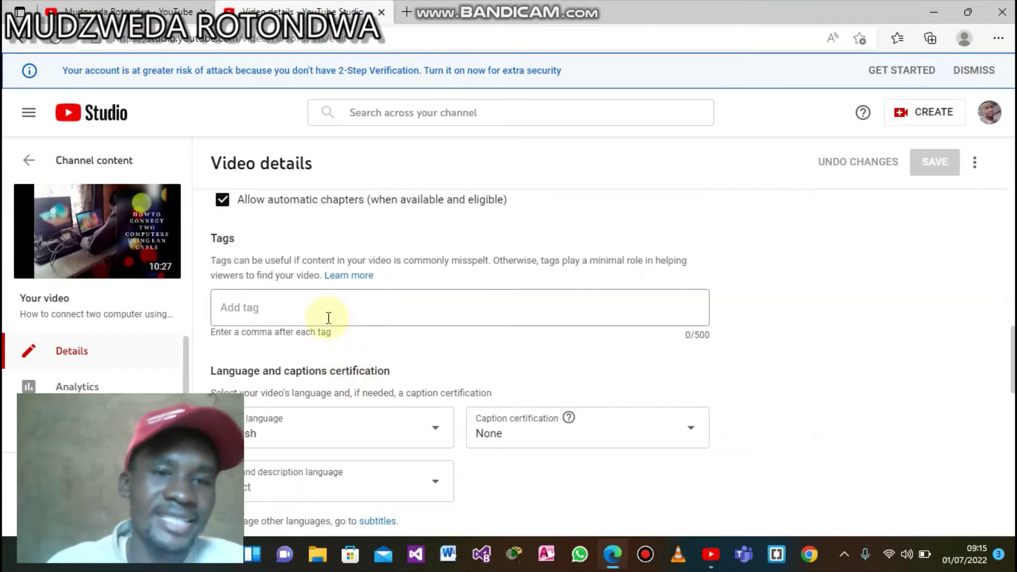
Add the tag 'peer to peer connection' to the video's Tags field.
{"action": "left_click", "coordinate": [239, 308]}
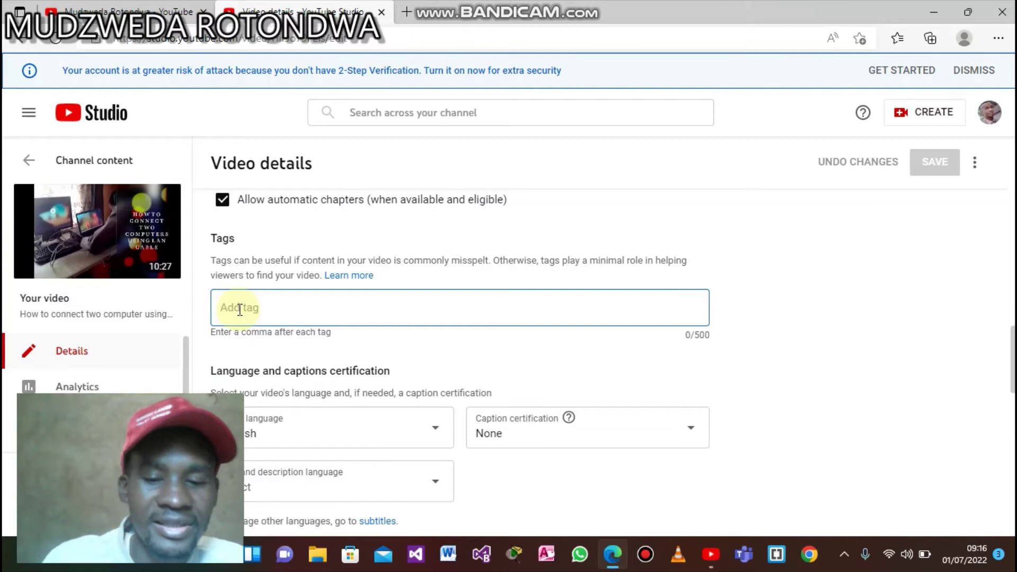
{"action": "type", "text": "peer to"}
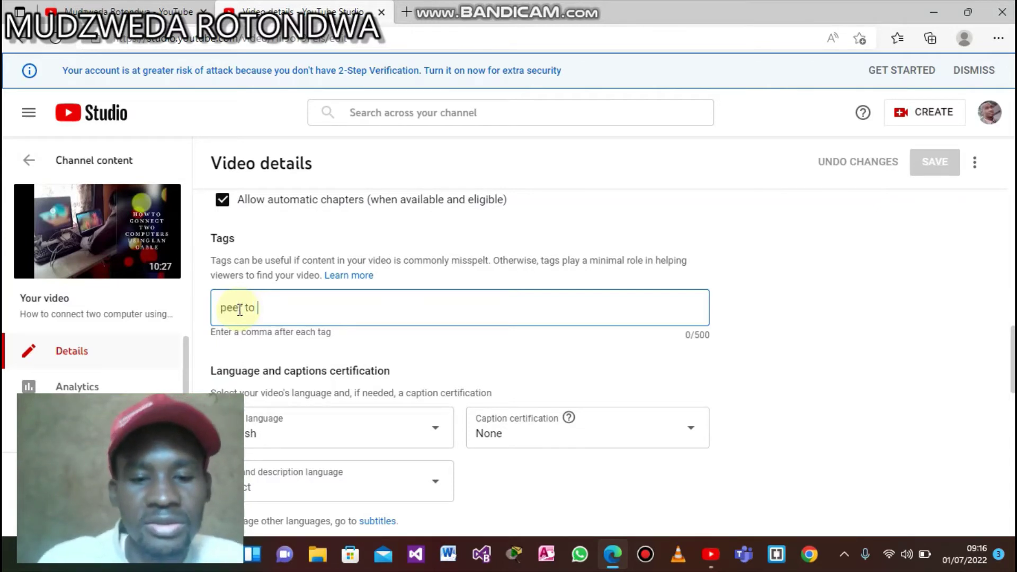
{"action": "type", "text": " peer"}
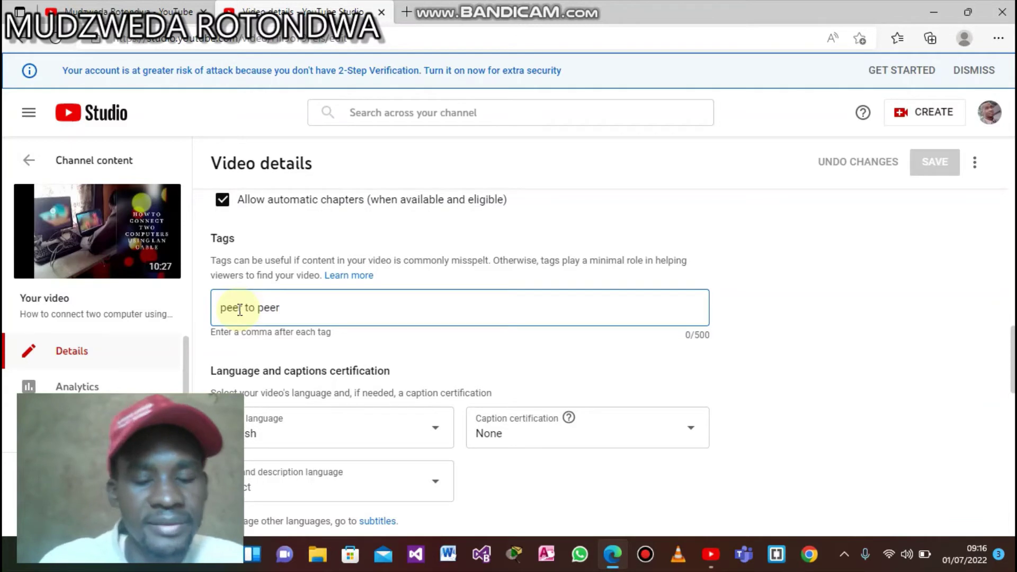
{"action": "type", "text": " connec"}
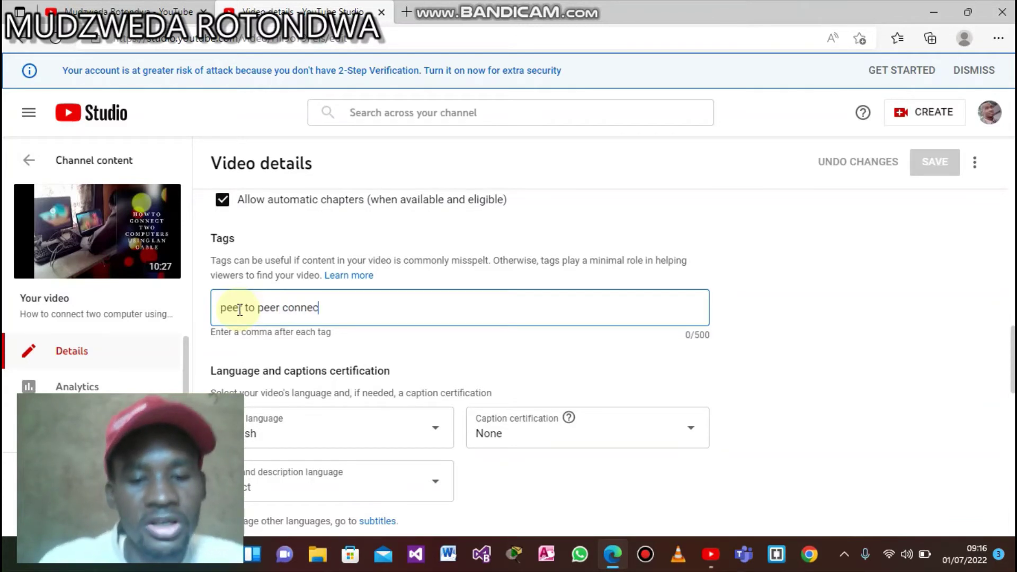
{"action": "type", "text": "tion"}
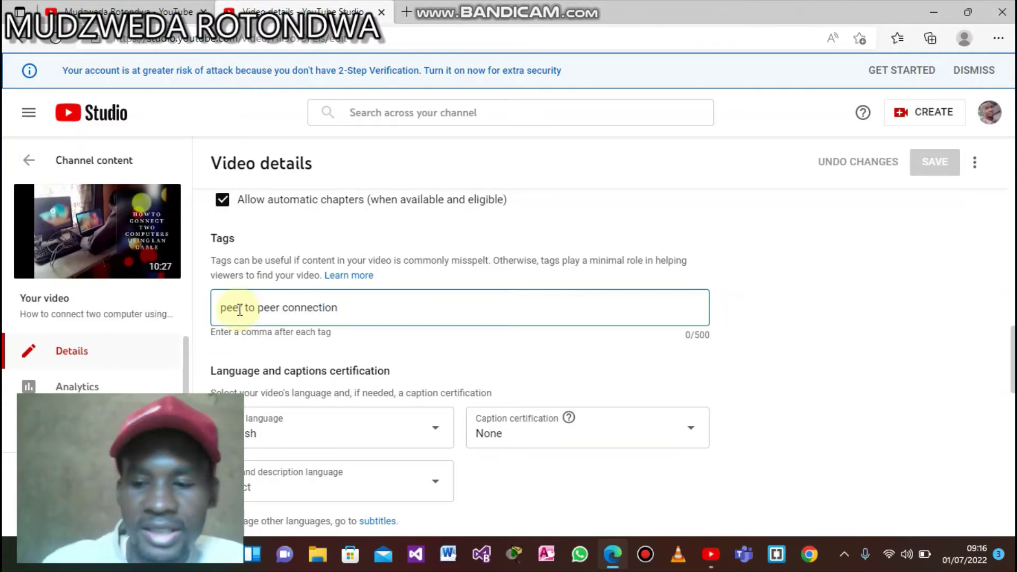
{"action": "key", "text": "Return"}
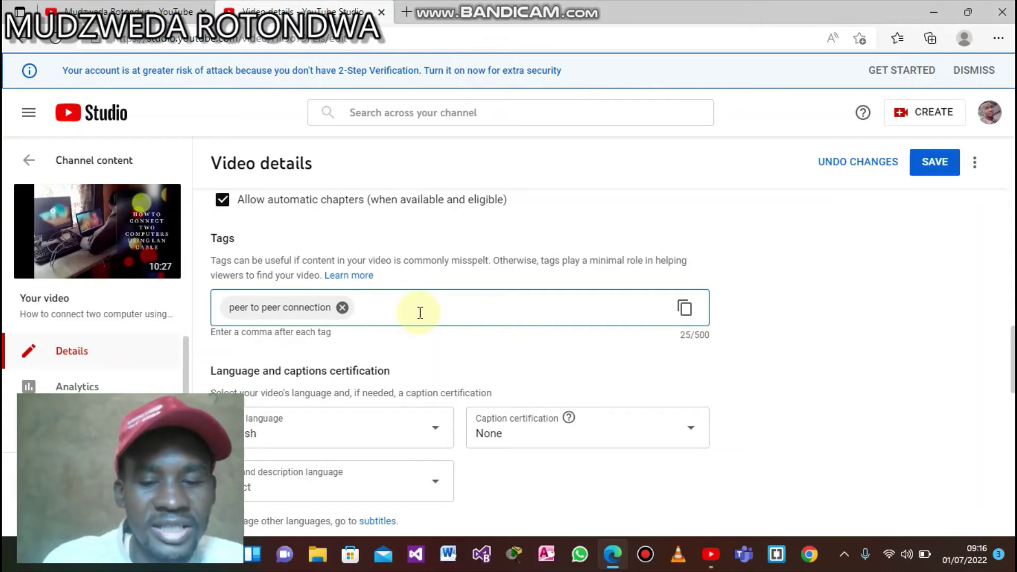
Add the second tag 'connecting computers without a switch' after the first tag.
{"action": "type", "text": "cod"}
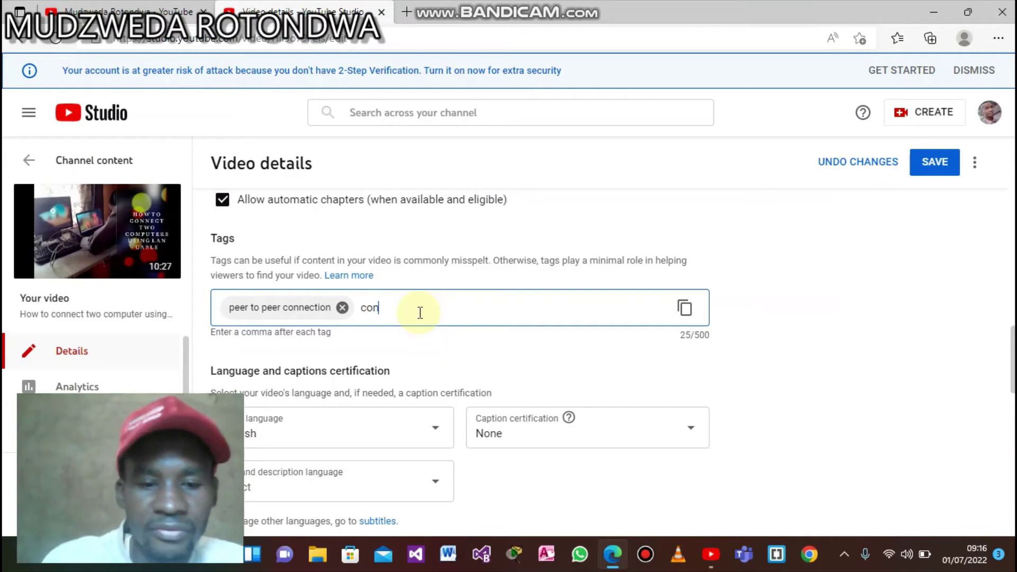
{"action": "type", "text": "nectin"}
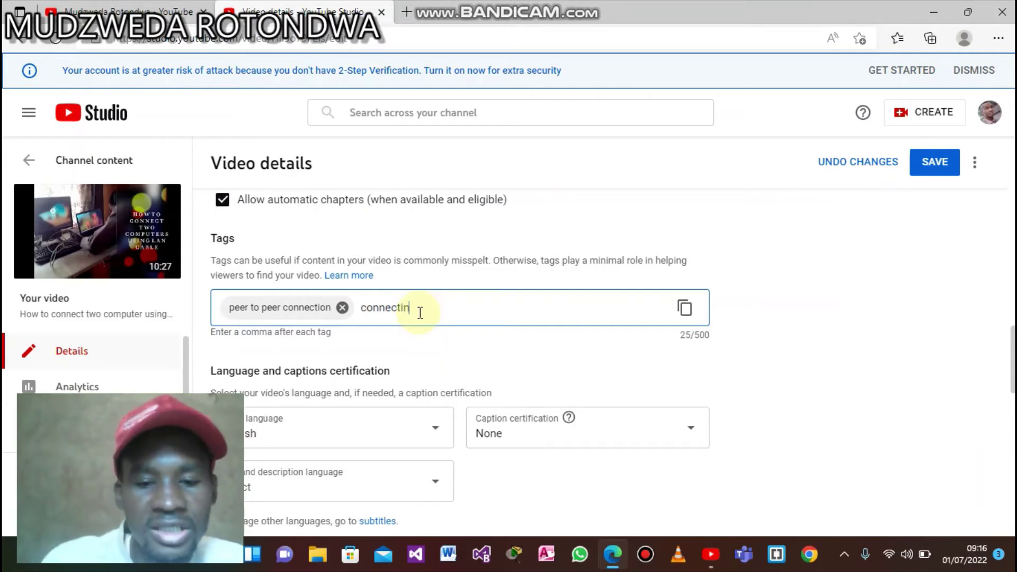
{"action": "type", "text": "g com"}
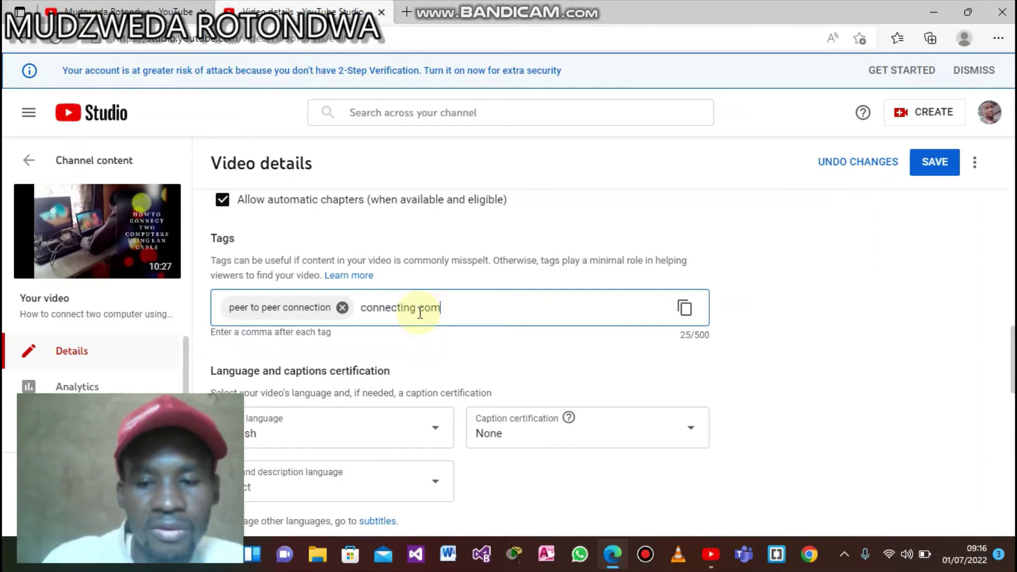
{"action": "type", "text": "puters "}
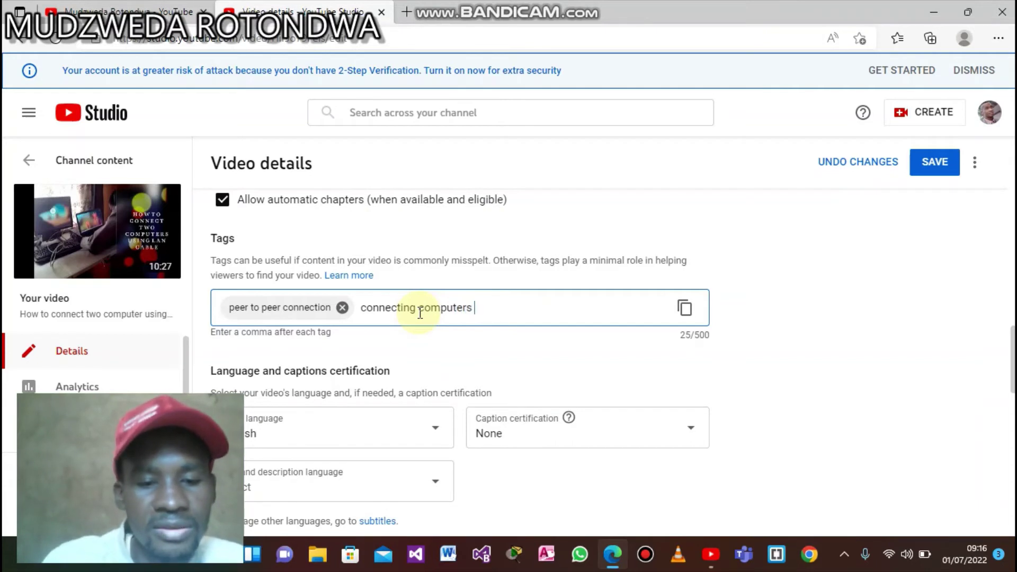
{"action": "type", "text": "witho"}
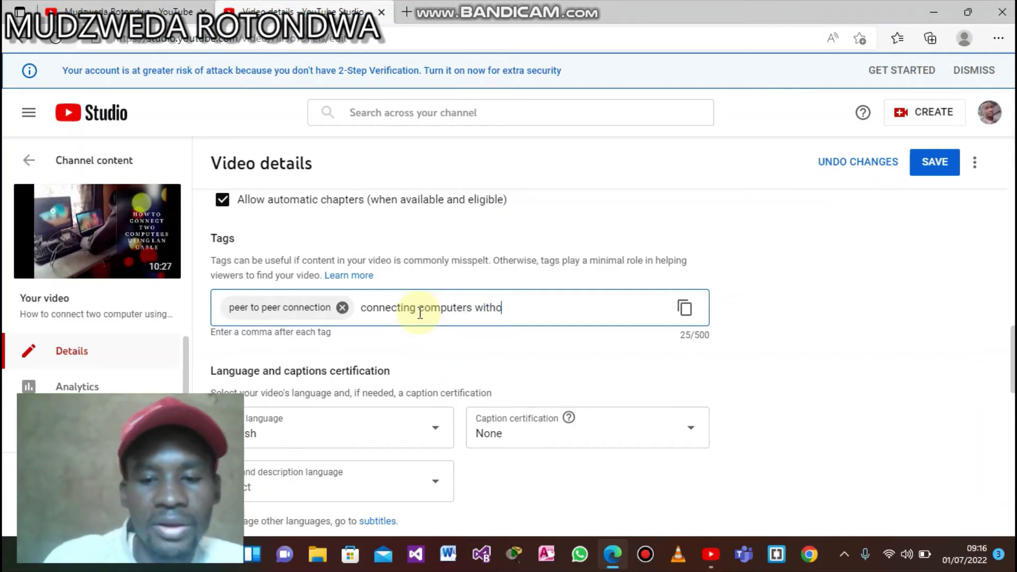
{"action": "type", "text": "ut a switch"}
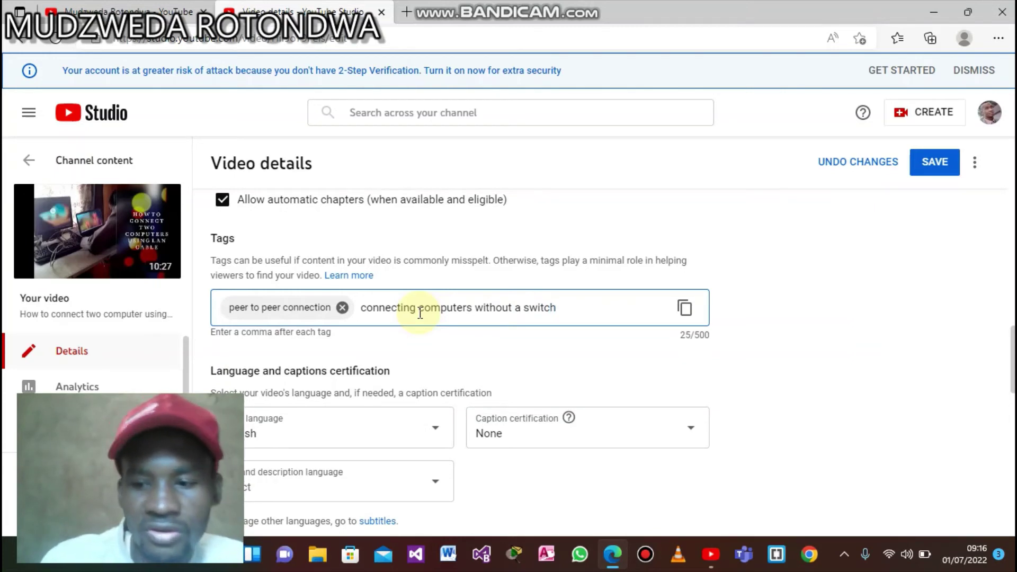
{"action": "type", "text": ","}
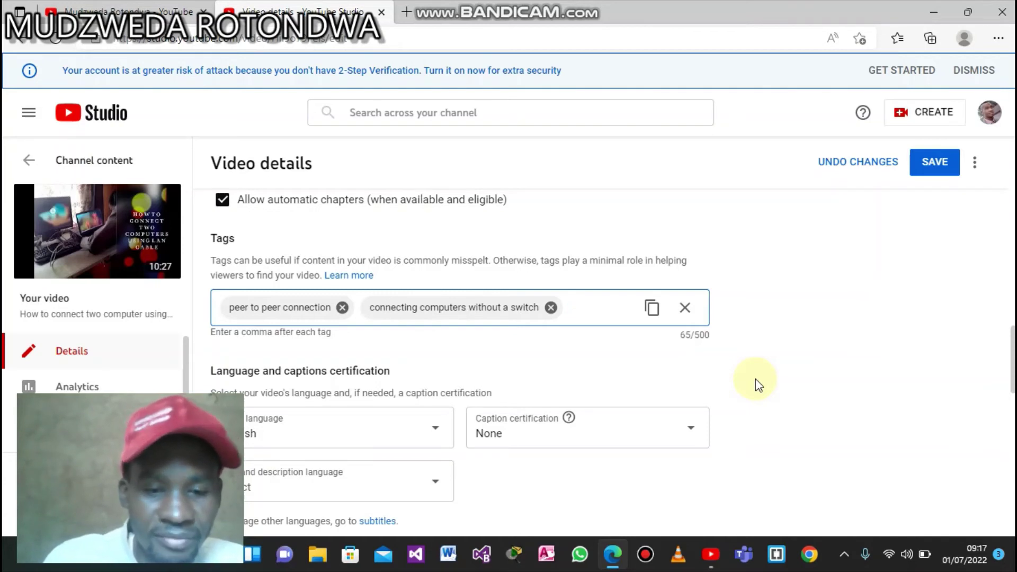
Add the third tag 'lan connection of two computers'.
{"action": "type", "text": "lan"}
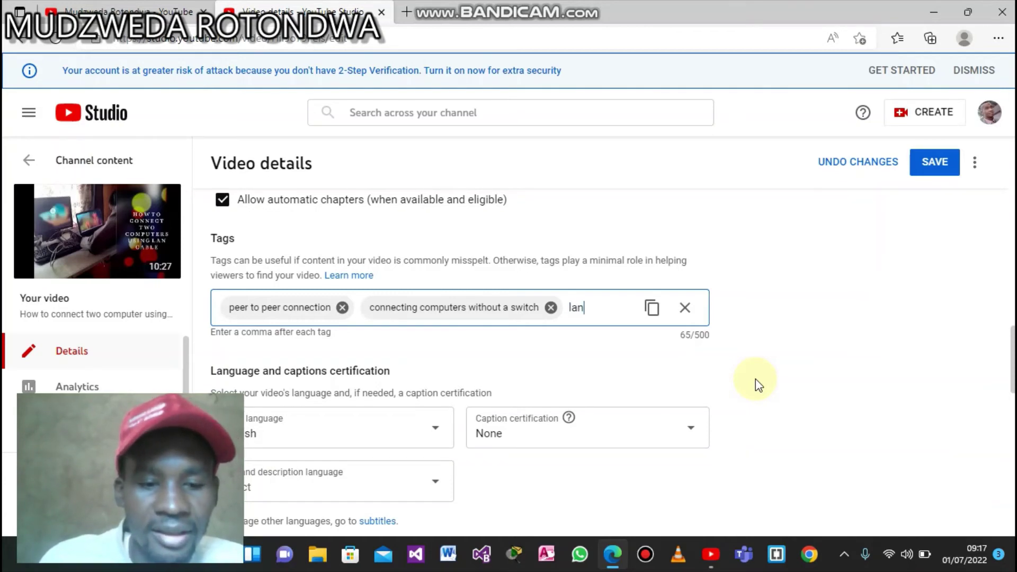
{"action": "type", "text": " c"}
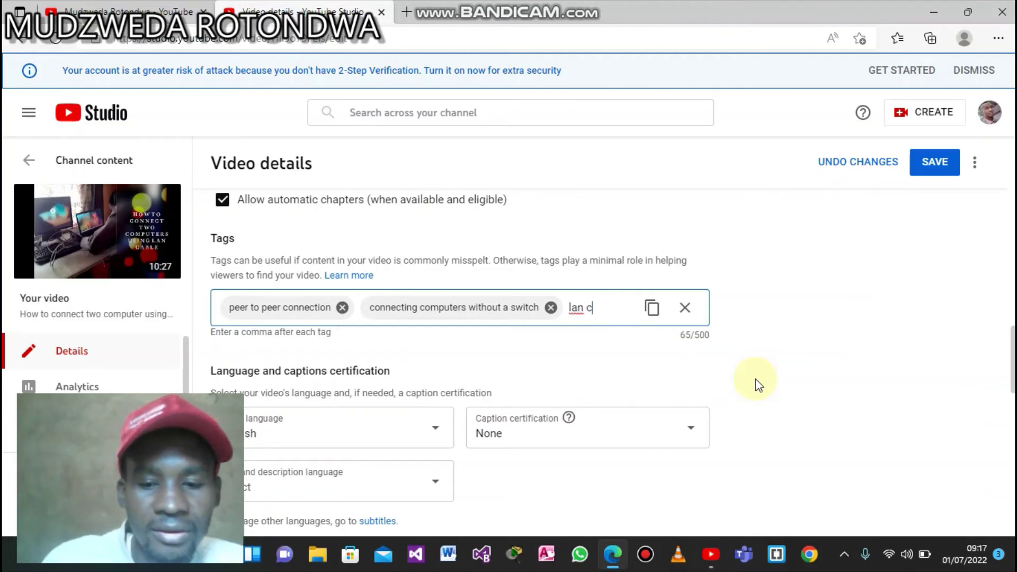
{"action": "type", "text": "onnectio"}
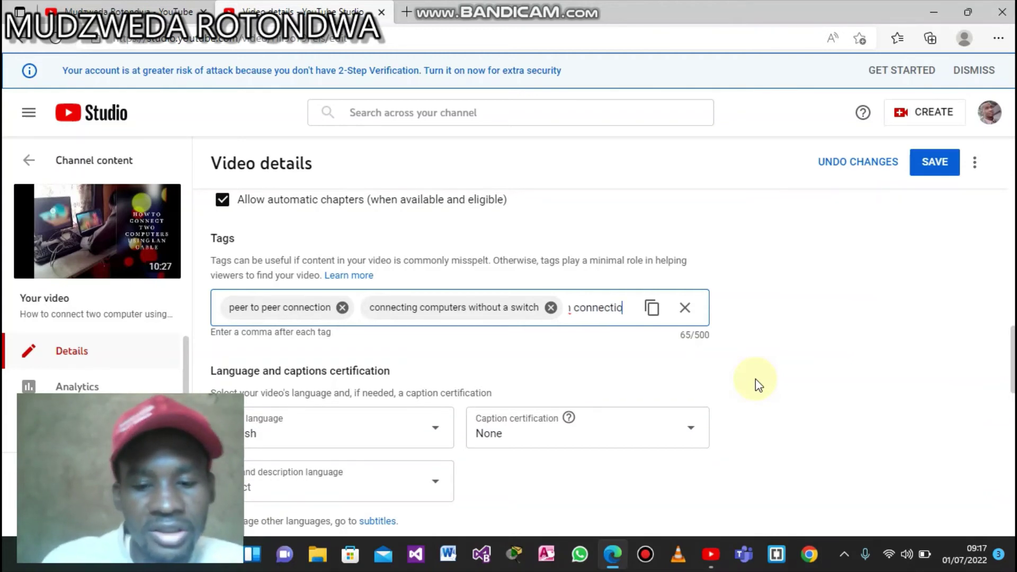
{"action": "type", "text": "n"}
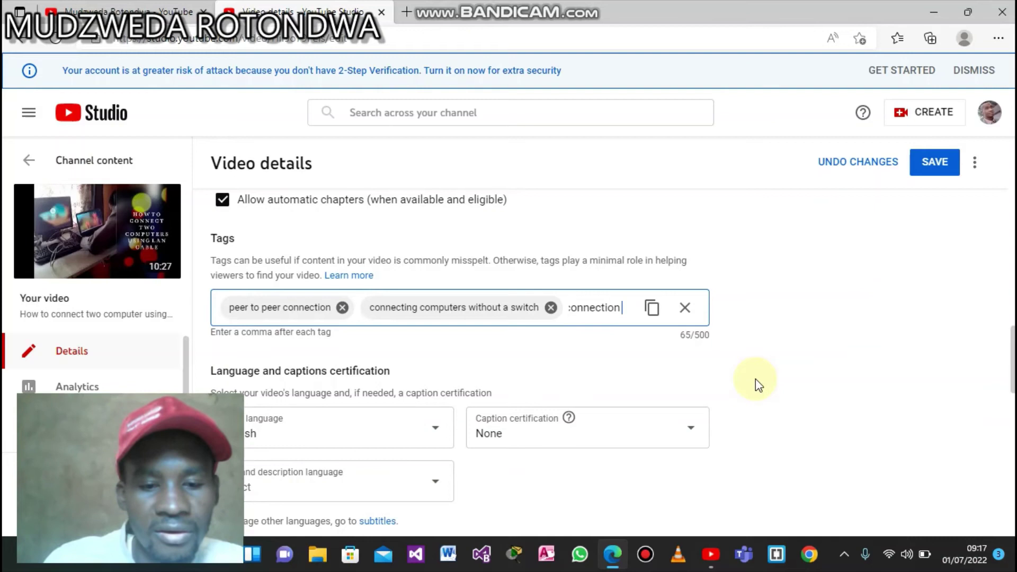
{"action": "type", "text": " of two"}
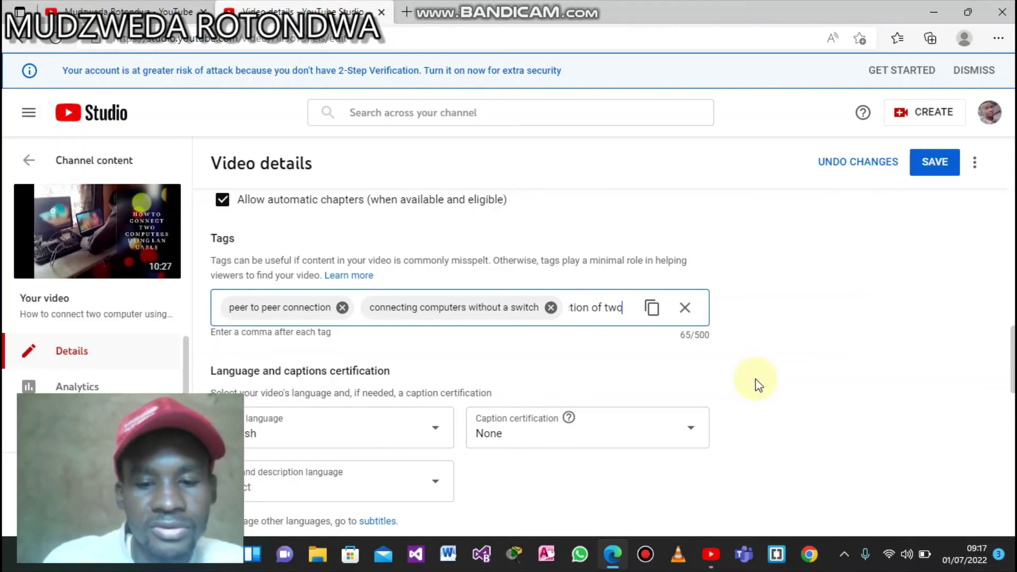
{"action": "type", "text": " computers"}
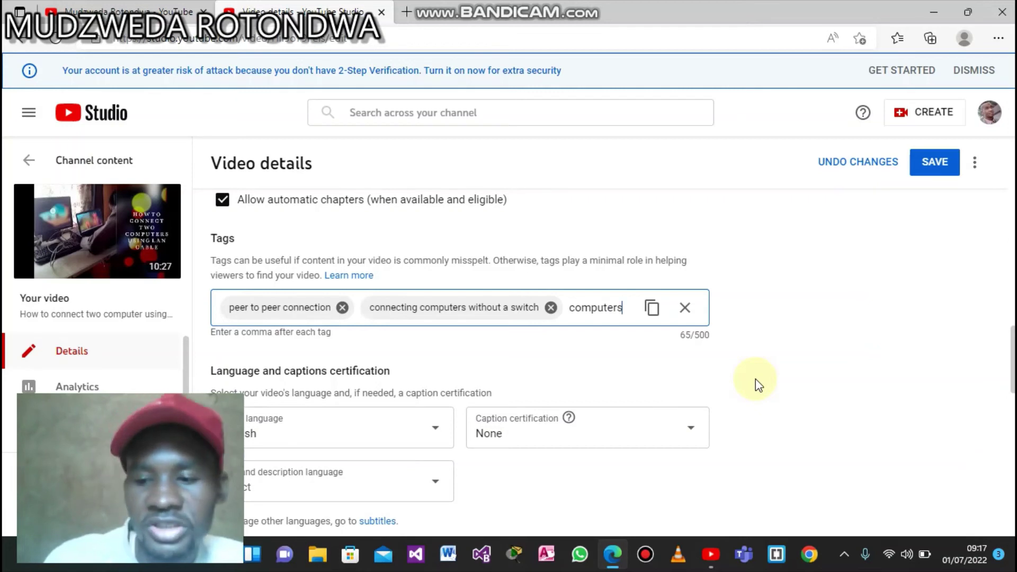
{"action": "type", "text": ","}
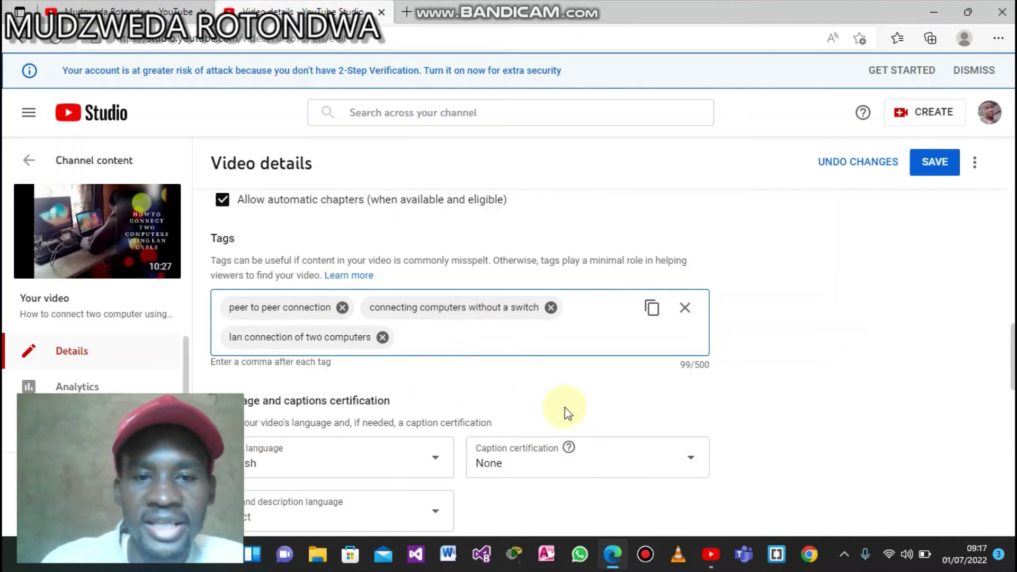
Save the video details so all three tags (99/500) are stored.
{"action": "left_click", "coordinate": [934, 171]}
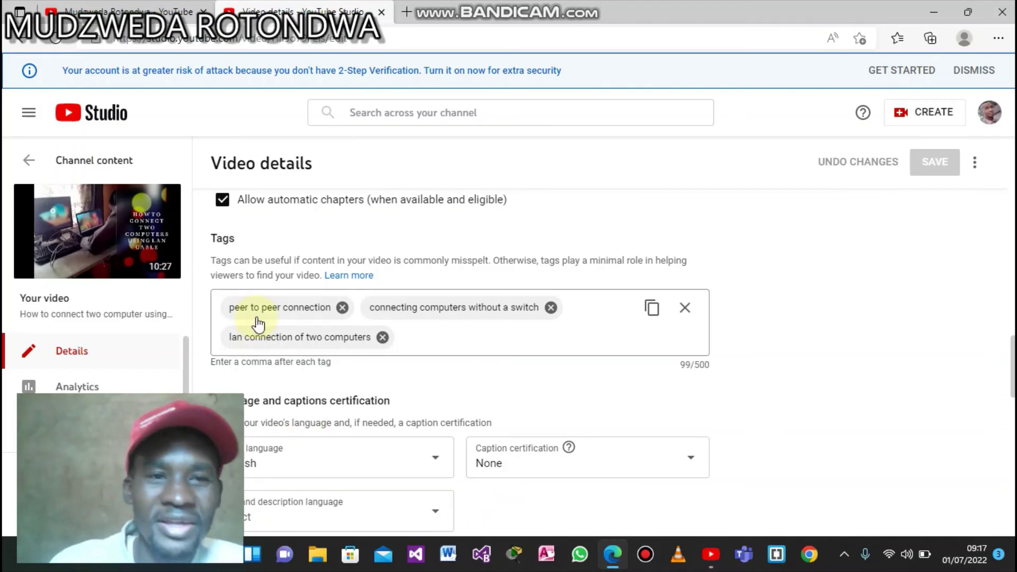
Go back to the Channel content list of uploaded videos.
{"action": "left_click", "coordinate": [20, 44]}
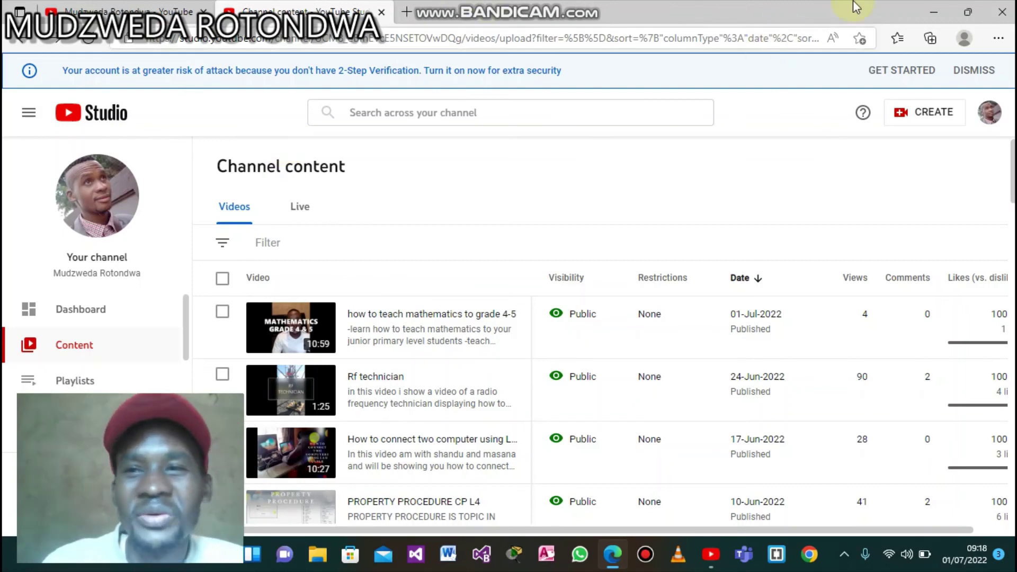
Close the browser window to reveal the Windows desktop.
{"action": "left_click", "coordinate": [999, 13]}
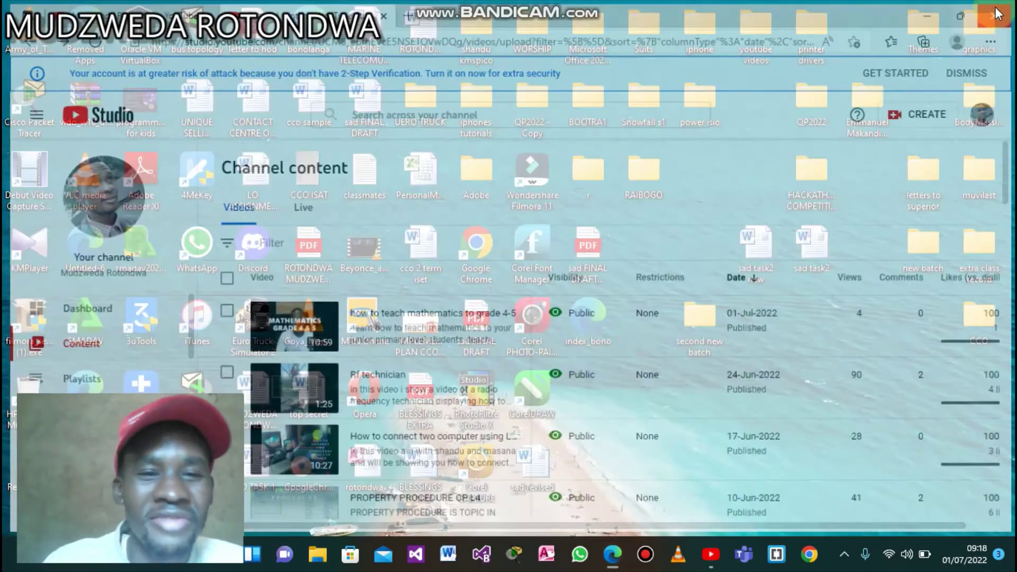